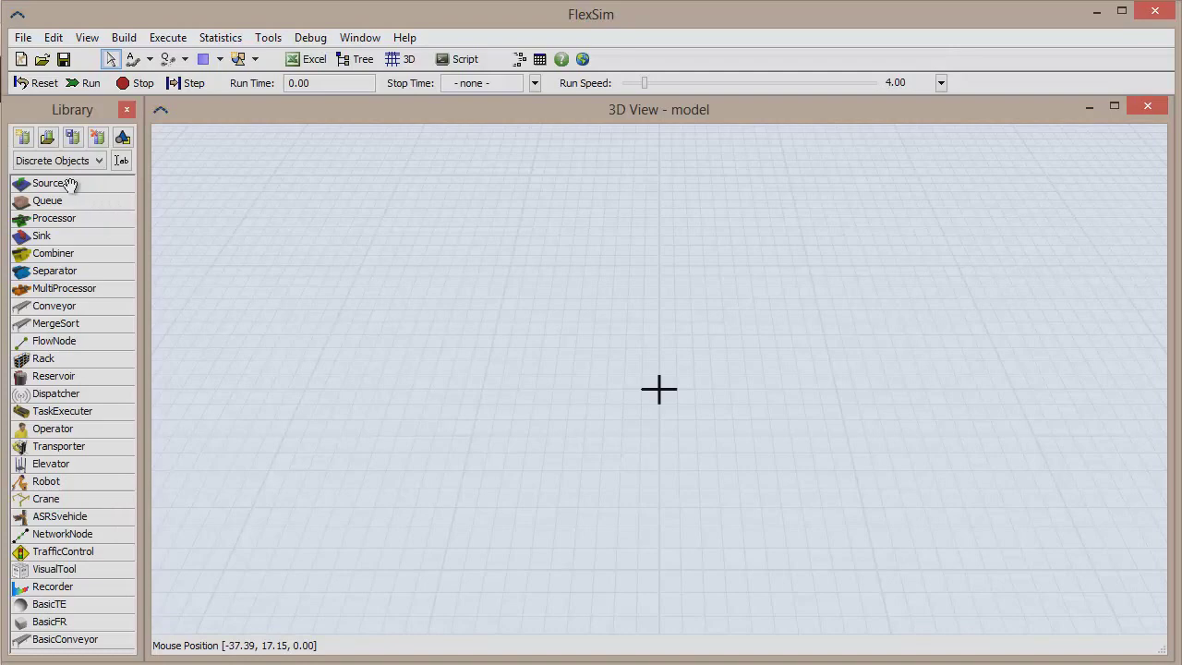
Drag a Source, a Queue, the Processors, an Operator and a Sink into the 3D View.
{"action": "left_click_drag", "start_coordinate": [70, 185], "coordinate": [432, 374]}
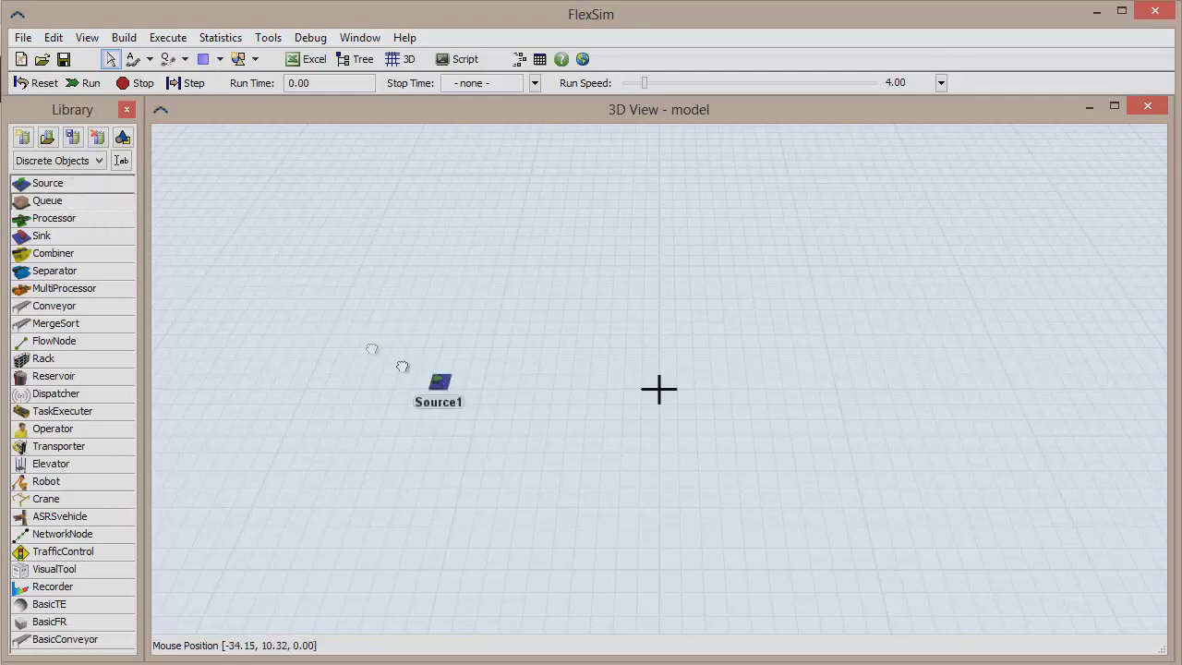
{"action": "left_click_drag", "start_coordinate": [371, 348], "coordinate": [492, 382]}
{"action": "left_click_drag", "start_coordinate": [74, 222], "coordinate": [620, 364]}
{"action": "left_click_drag", "start_coordinate": [82, 224], "coordinate": [638, 434]}
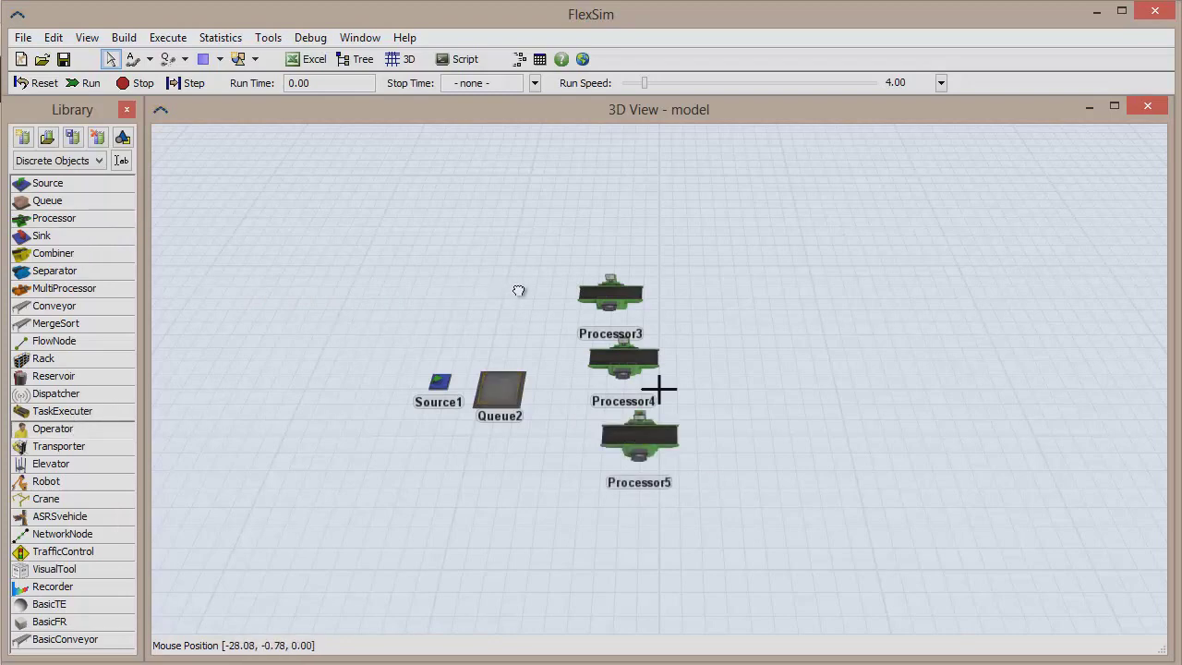
{"action": "left_click_drag", "start_coordinate": [518, 290], "coordinate": [517, 292]}
{"action": "left_click_drag", "start_coordinate": [69, 238], "coordinate": [753, 366]}
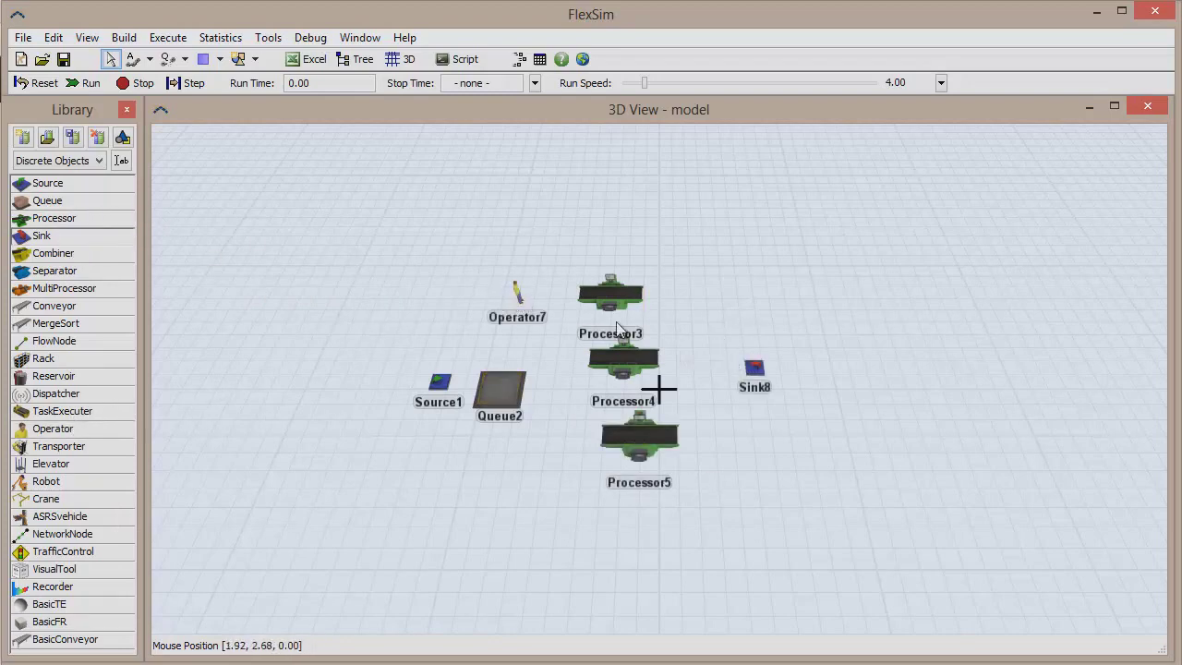
Align Processor3, Processor4 and Processor5 in a column, then zoom and pan to centre the layout.
{"action": "left_click_drag", "start_coordinate": [618, 294], "coordinate": [650, 308]}
{"action": "left_click_drag", "start_coordinate": [635, 377], "coordinate": [662, 459]}
{"action": "left_click", "coordinate": [712, 450]}
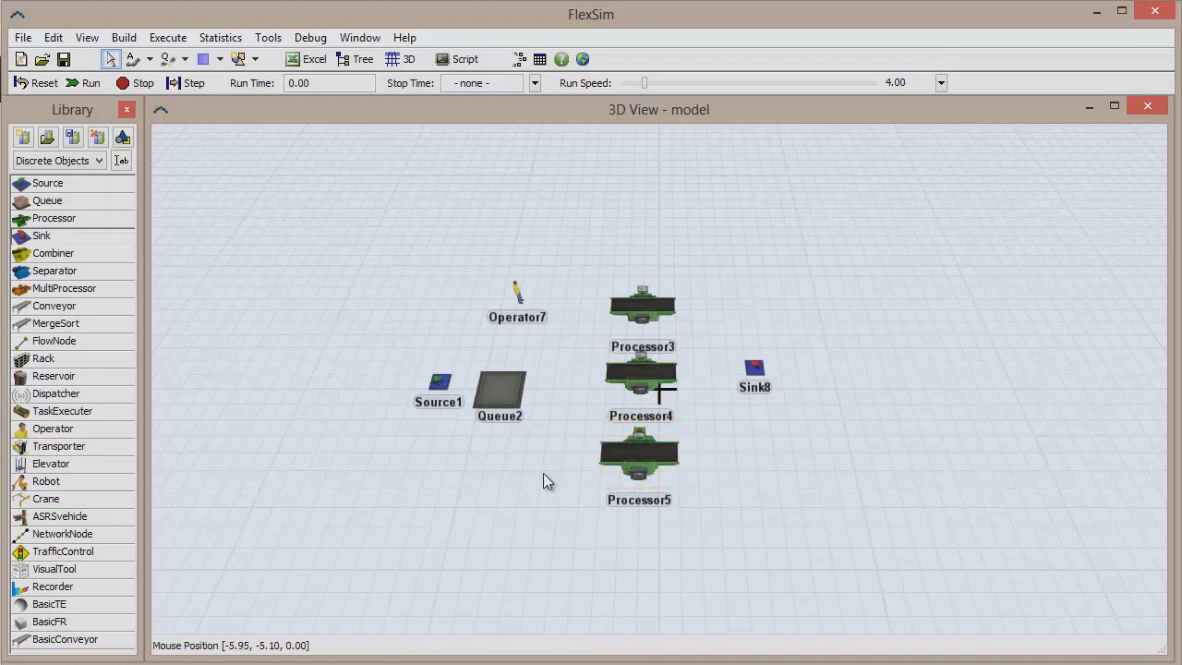
{"action": "scroll", "coordinate": [542, 479], "scroll_direction": "up", "scroll_amount": 2}
{"action": "scroll", "coordinate": [540, 477], "scroll_direction": "up", "scroll_amount": 2}
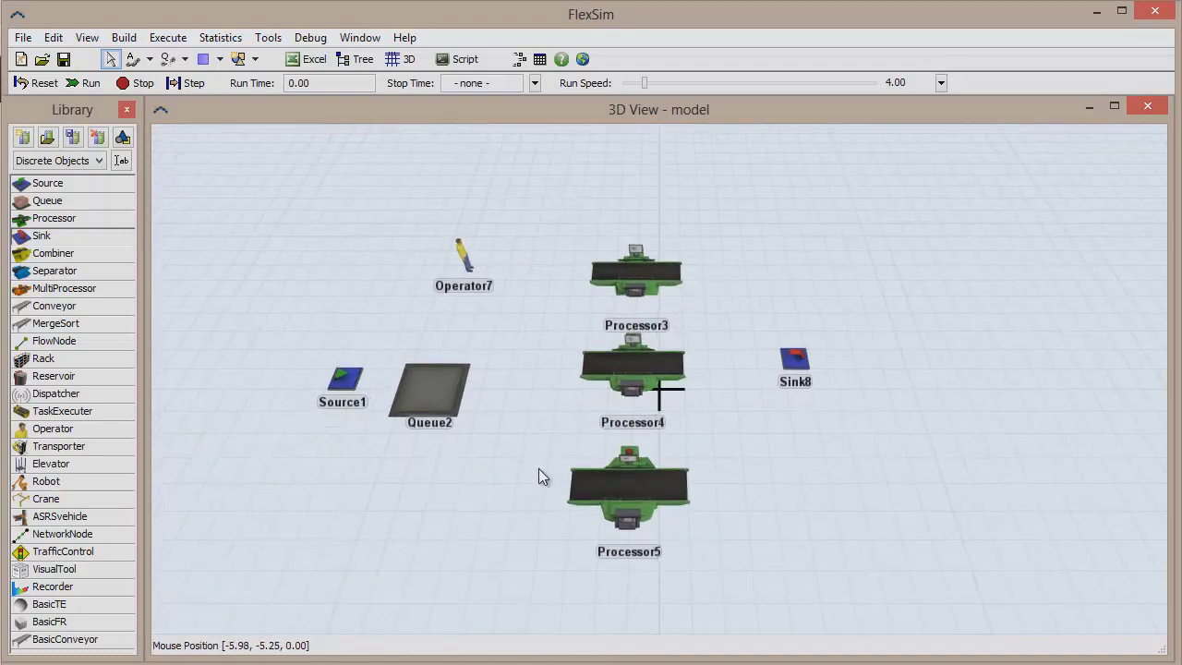
{"action": "left_click_drag", "start_coordinate": [515, 443], "coordinate": [586, 444]}
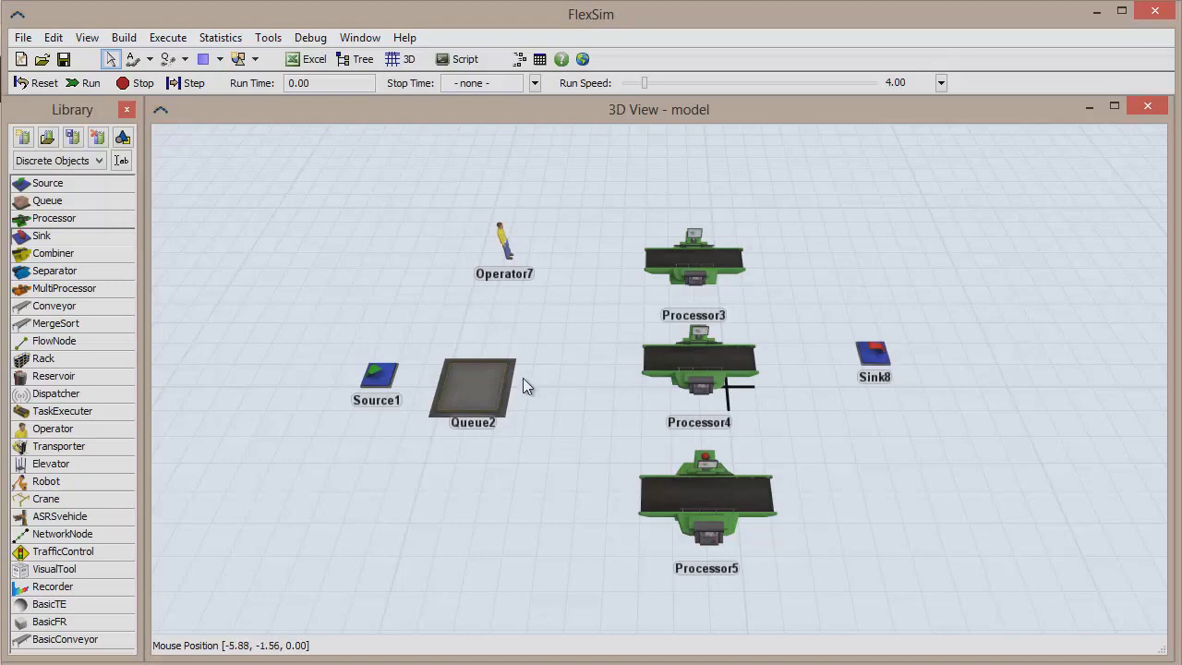
Trial-link Source1 to Queue2 with Connect Objects and the A key, undoing each attempt.
{"action": "left_click", "coordinate": [132, 61]}
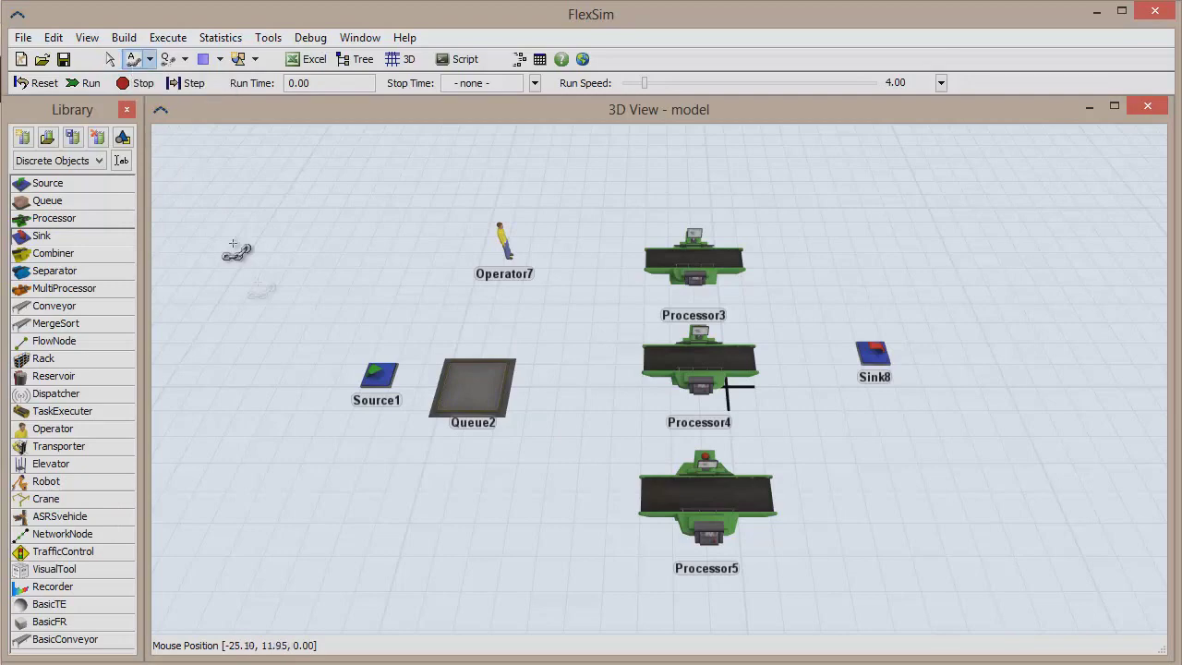
{"action": "left_click", "coordinate": [382, 376]}
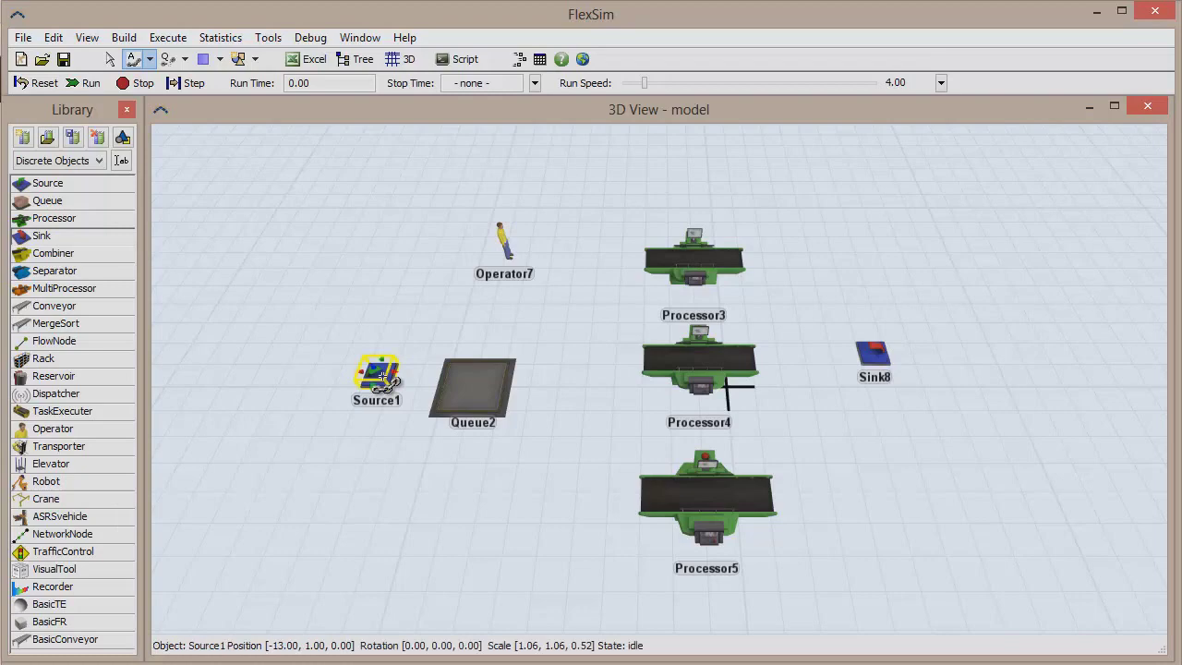
{"action": "left_click", "coordinate": [469, 381]}
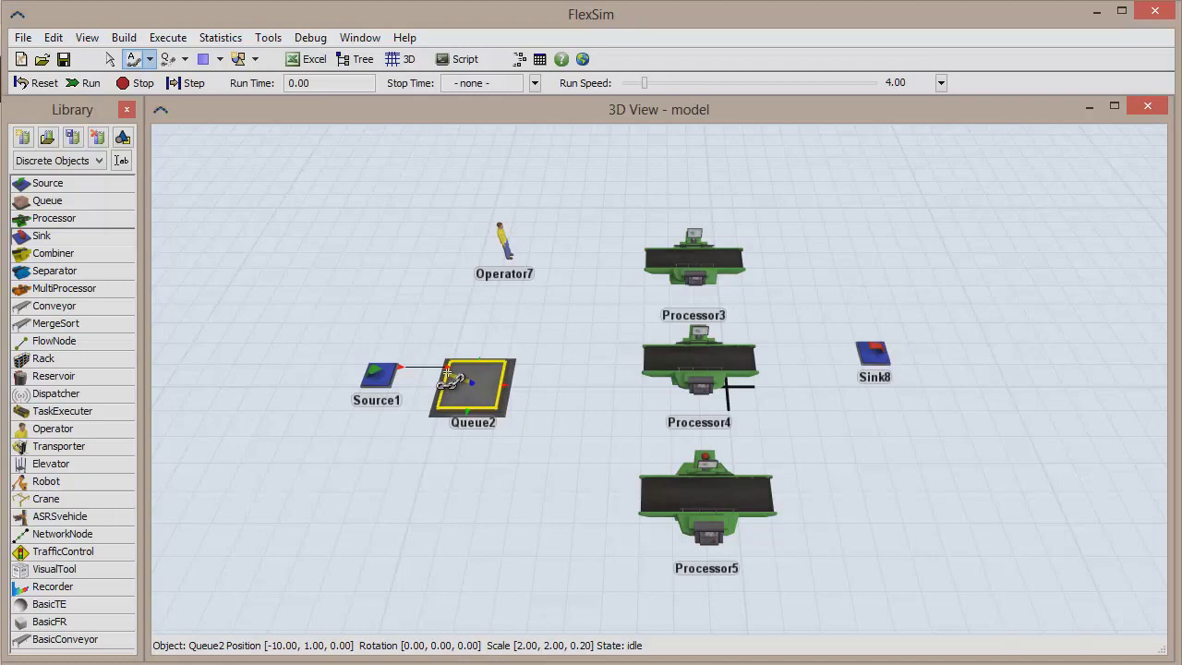
{"action": "key", "text": "Escape"}
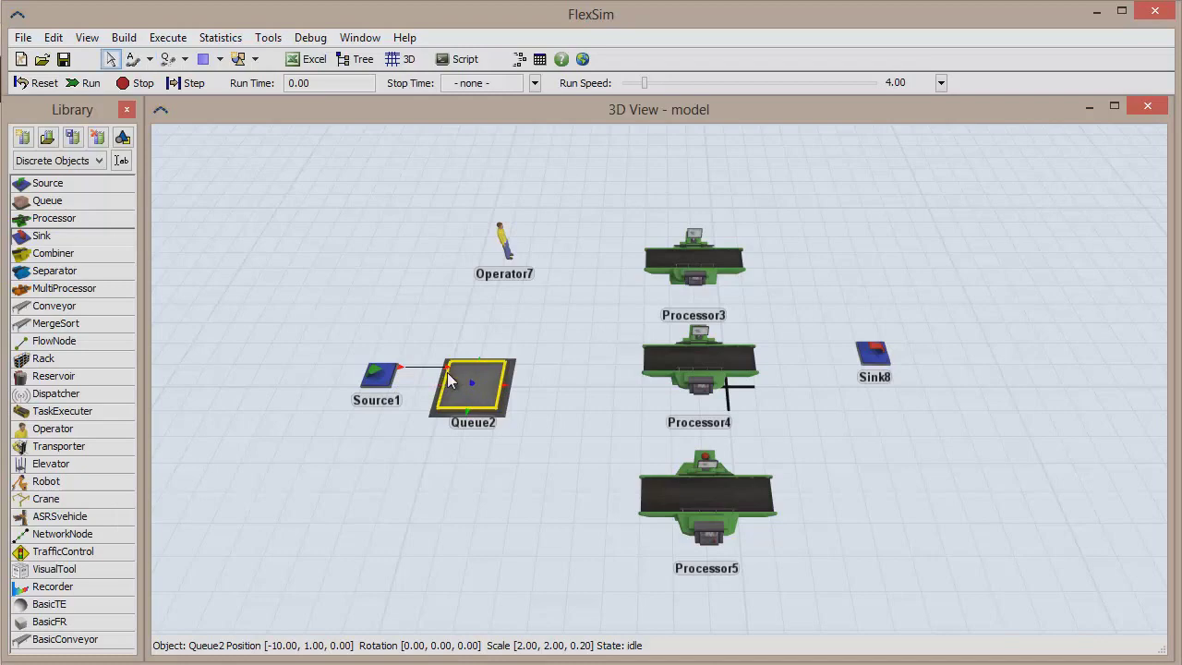
{"action": "key", "text": "ctrl+z"}
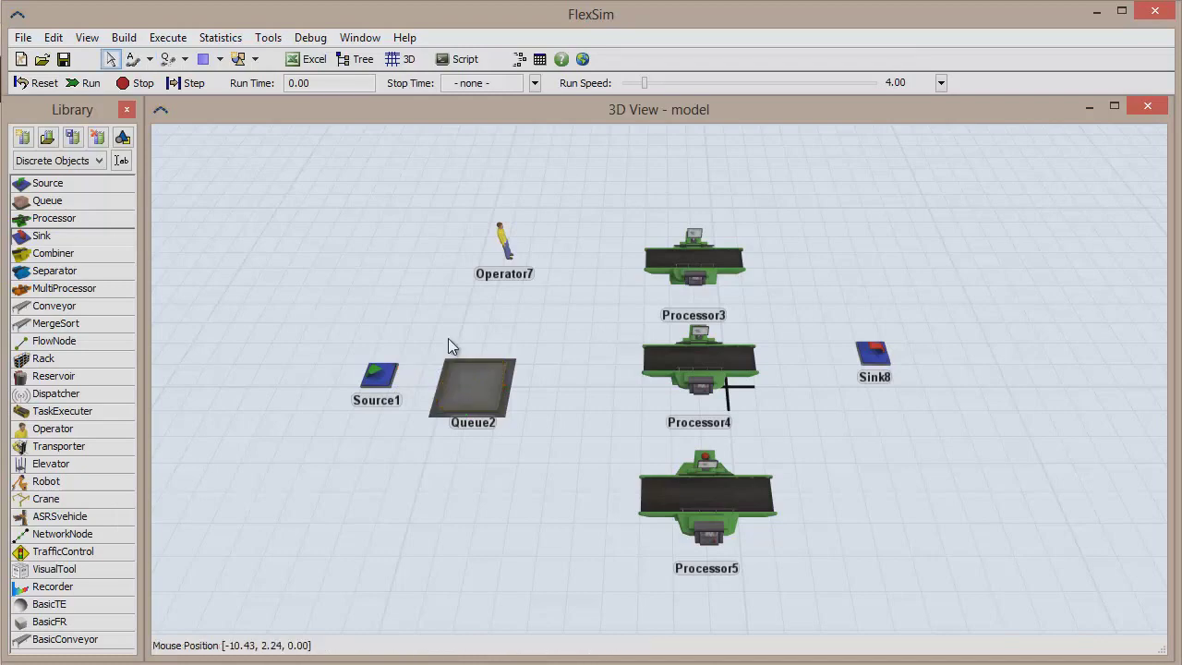
{"action": "key", "text": "a"}
{"action": "left_click_drag", "start_coordinate": [379, 372], "coordinate": [448, 378]}
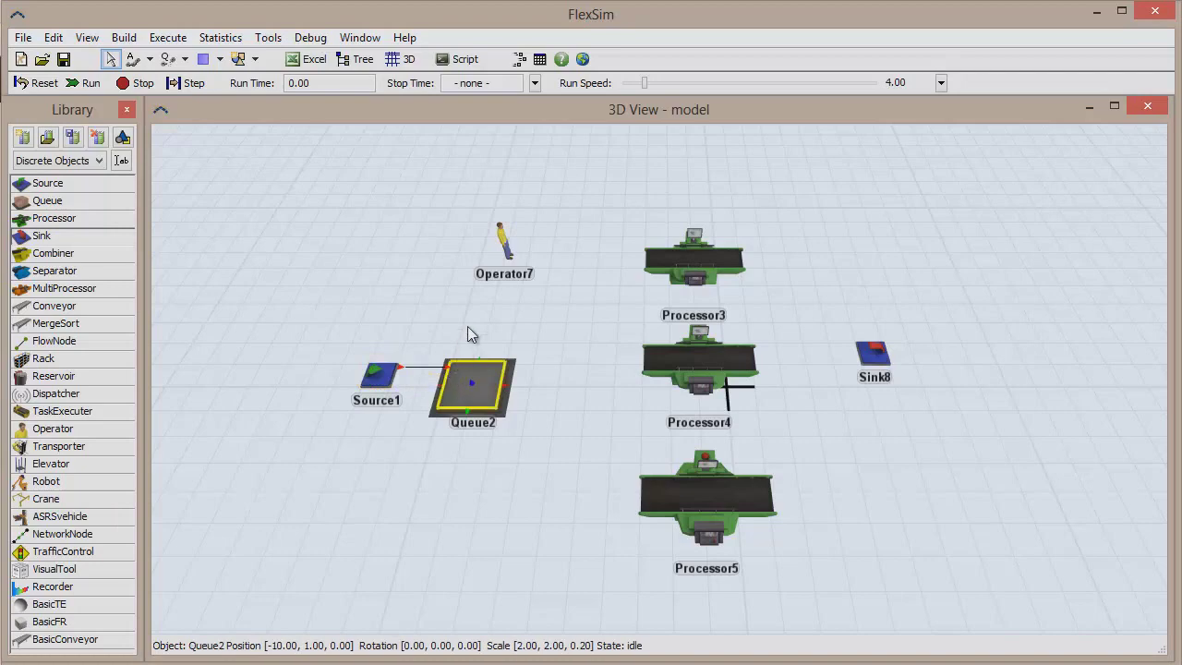
{"action": "key", "text": "ctrl+z"}
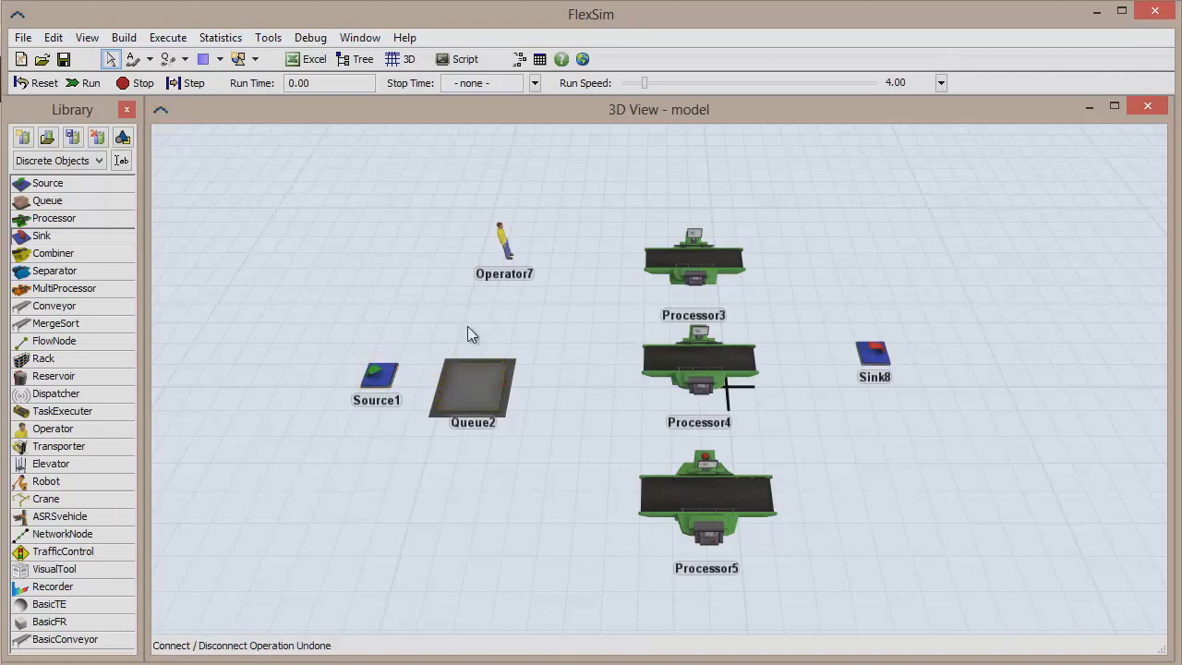
Reconnect Source1 to Queue2, then adjust the view to show Sink8 and Processor5.
{"action": "left_click_drag", "start_coordinate": [395, 382], "coordinate": [459, 388]}
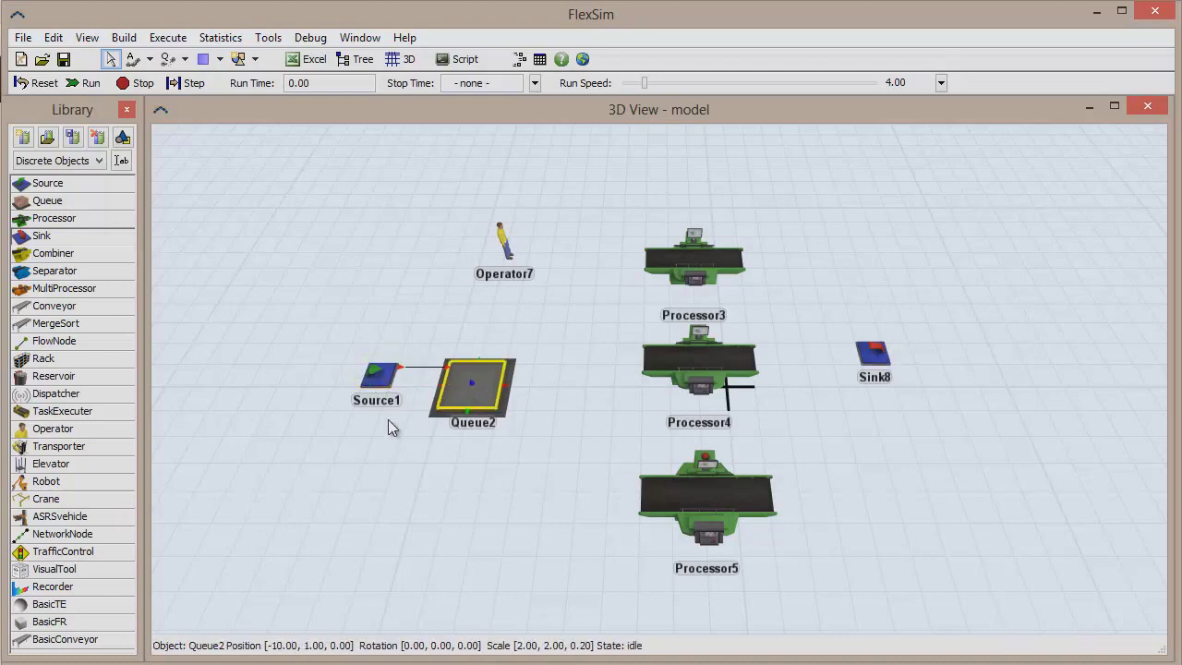
{"action": "left_click_drag", "start_coordinate": [381, 429], "coordinate": [574, 449]}
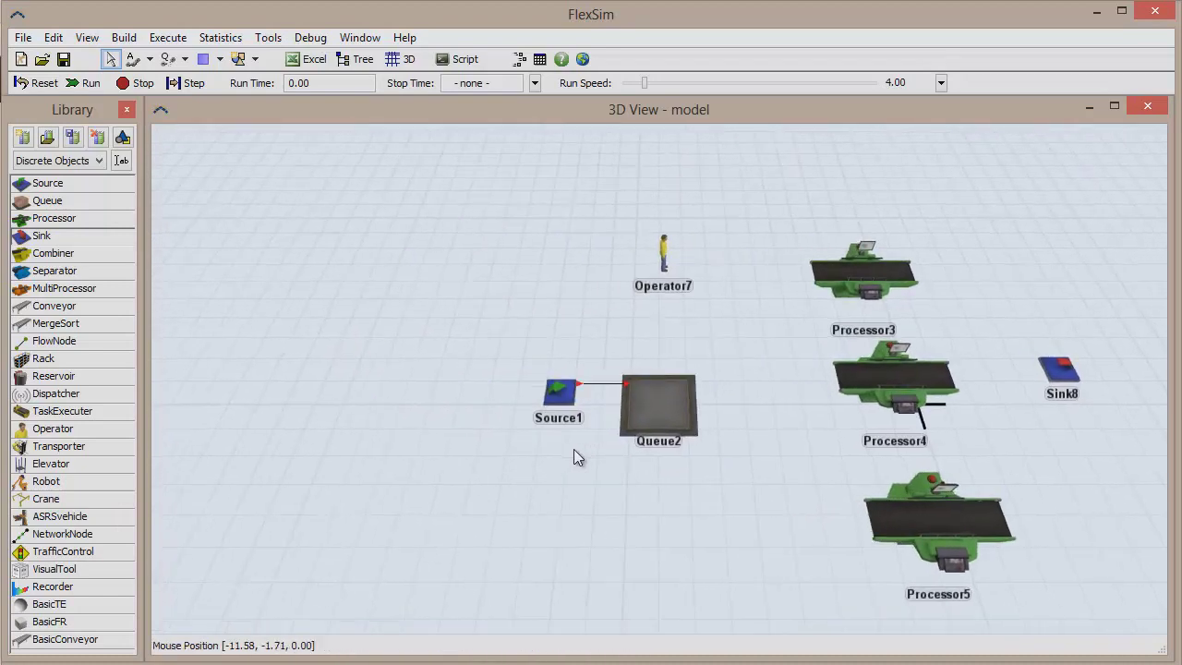
{"action": "scroll", "coordinate": [572, 449], "scroll_direction": "up", "scroll_amount": 4}
{"action": "scroll", "coordinate": [557, 433], "scroll_direction": "up", "scroll_amount": 3}
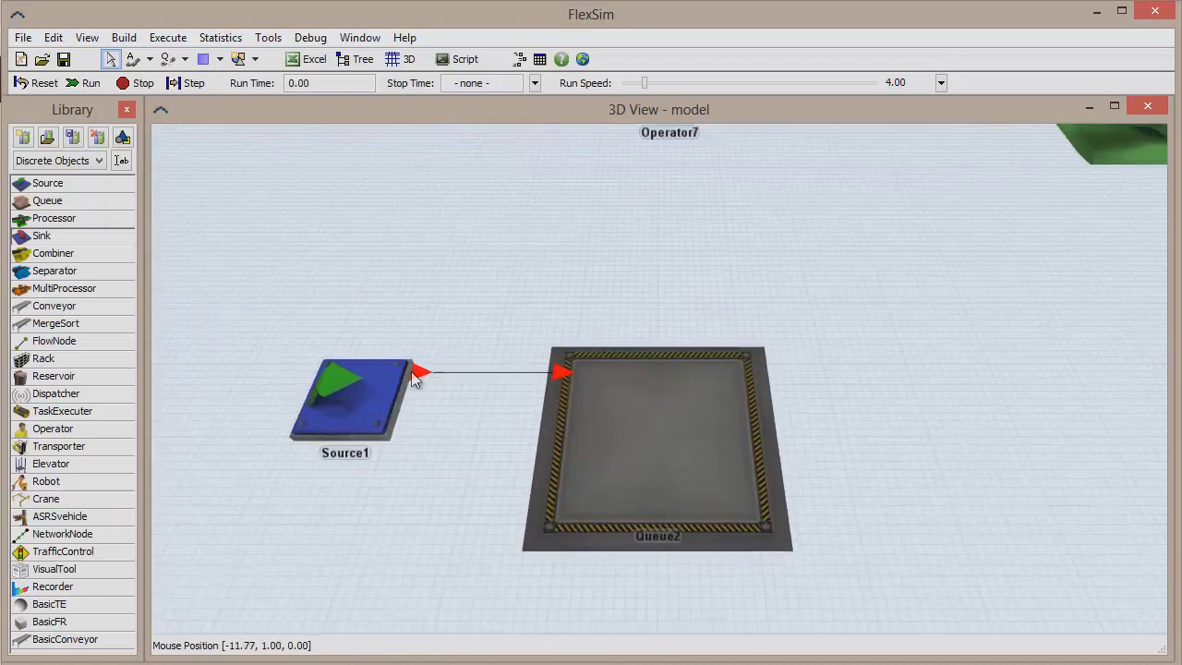
{"action": "left_click", "coordinate": [561, 378]}
{"action": "left_click", "coordinate": [515, 455]}
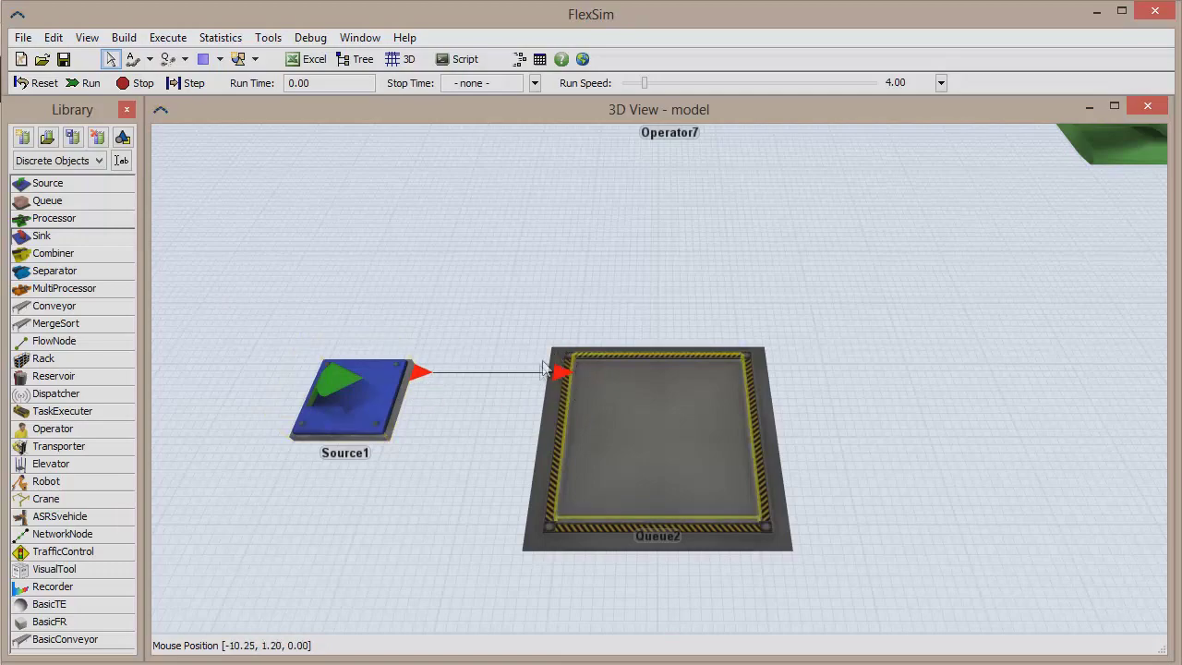
{"action": "scroll", "coordinate": [494, 423], "scroll_direction": "down", "scroll_amount": 4}
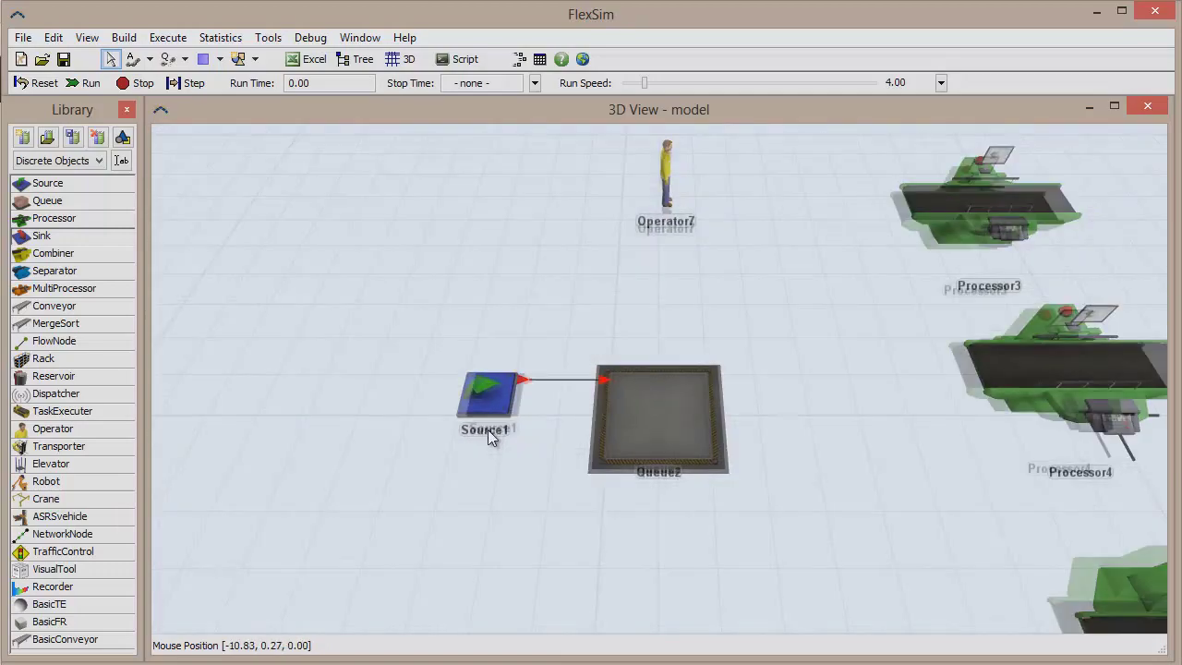
{"action": "mouse_move", "coordinate": [499, 449]}
{"action": "left_mouse_down"}
{"action": "mouse_move", "coordinate": [536, 467]}
{"action": "mouse_move", "coordinate": [497, 468]}
{"action": "left_mouse_up"}
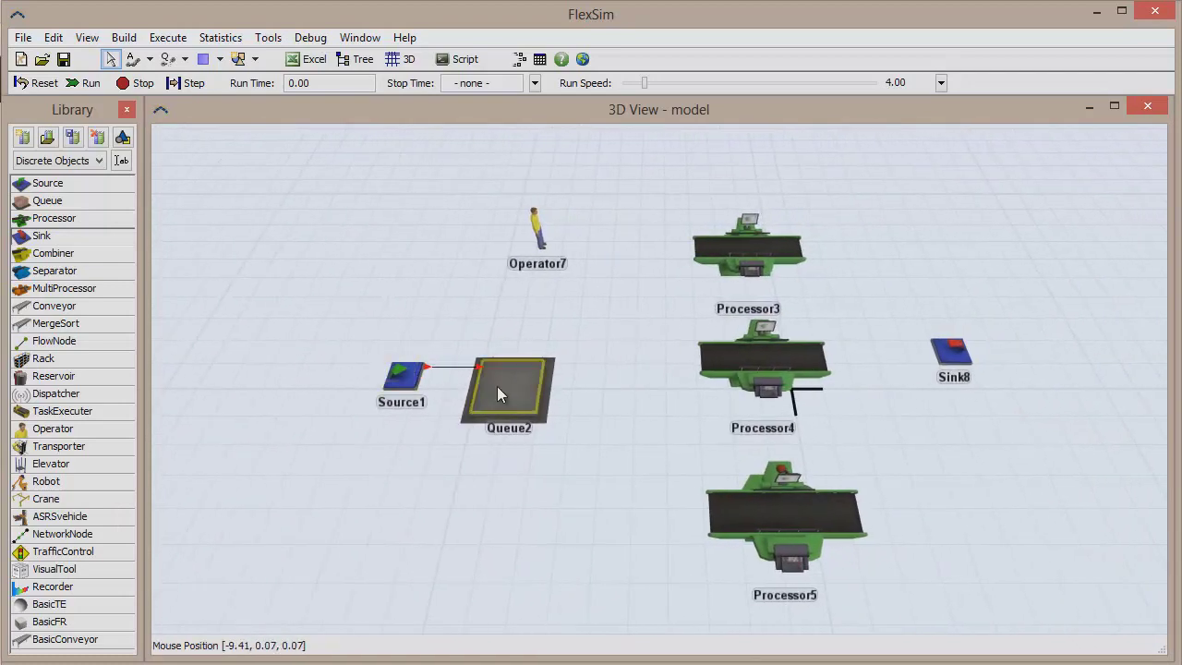
Link Queue2 to Processor3, Processor4 and Processor5, and each processor on to Sink8.
{"action": "key", "text": "a"}
{"action": "left_click_drag", "start_coordinate": [516, 382], "coordinate": [946, 351]}
{"action": "left_click_drag", "start_coordinate": [513, 388], "coordinate": [767, 362]}
{"action": "left_click_drag", "start_coordinate": [930, 360], "coordinate": [935, 360]}
{"action": "left_click_drag", "start_coordinate": [519, 406], "coordinate": [780, 499]}
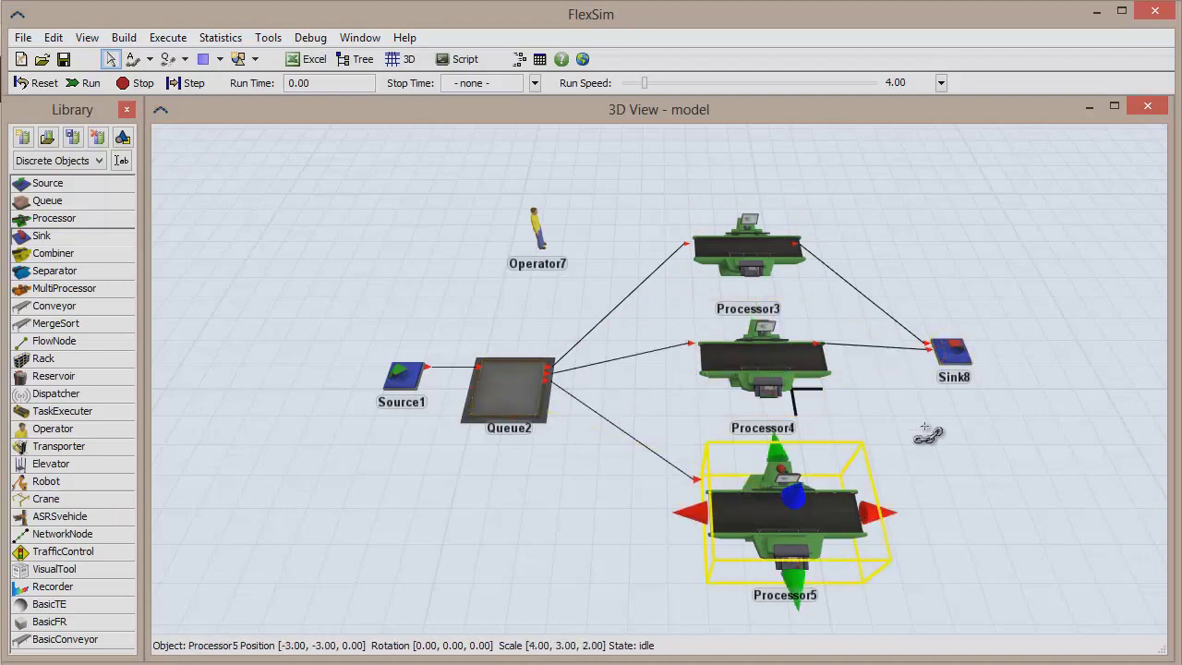
{"action": "left_click", "coordinate": [951, 351]}
{"action": "left_click", "coordinate": [914, 426]}
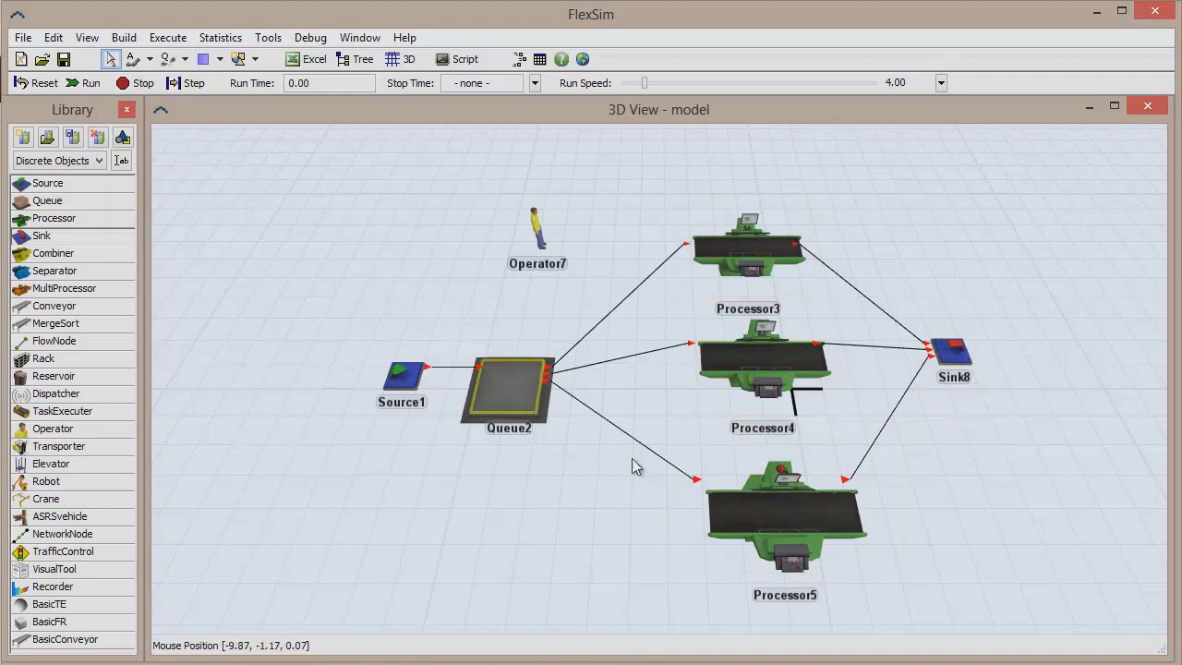
Run the simulation briefly, then stop it and reset the model to time zero.
{"action": "left_click", "coordinate": [74, 85]}
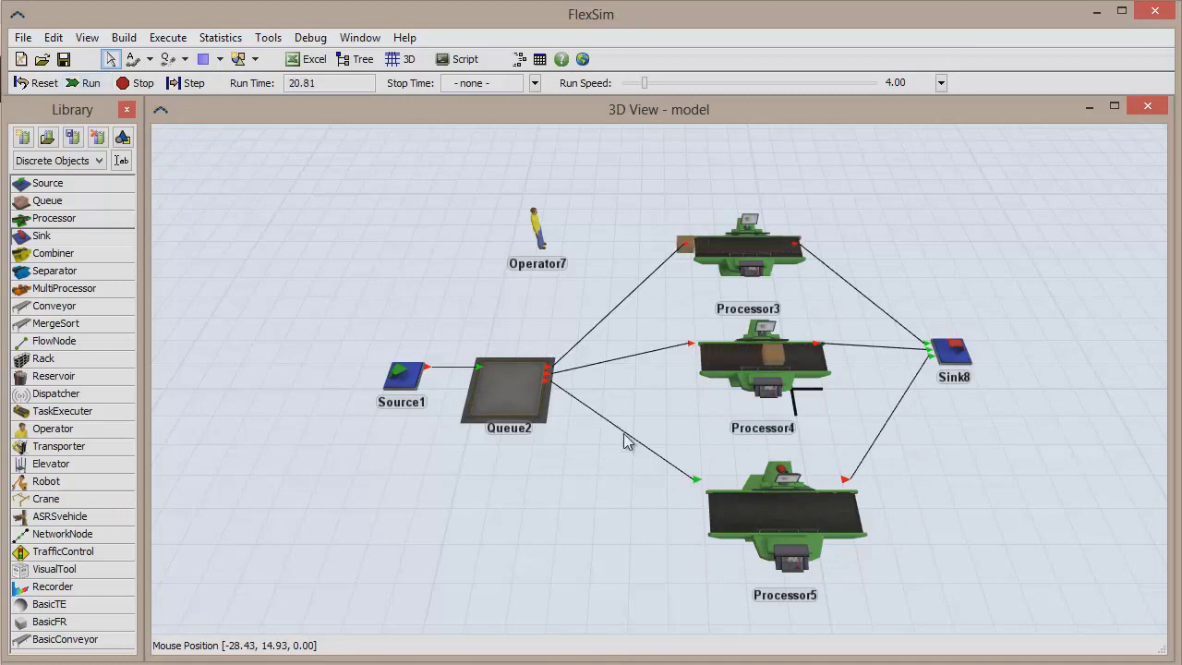
{"action": "left_click", "coordinate": [143, 83]}
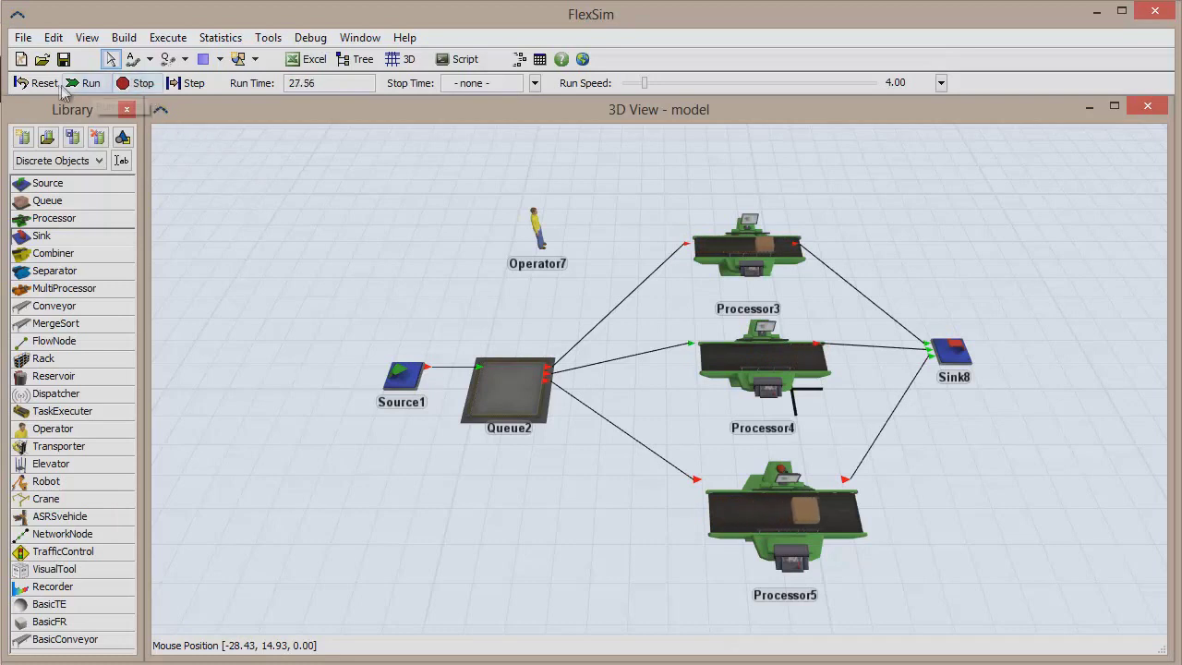
{"action": "left_click", "coordinate": [38, 83]}
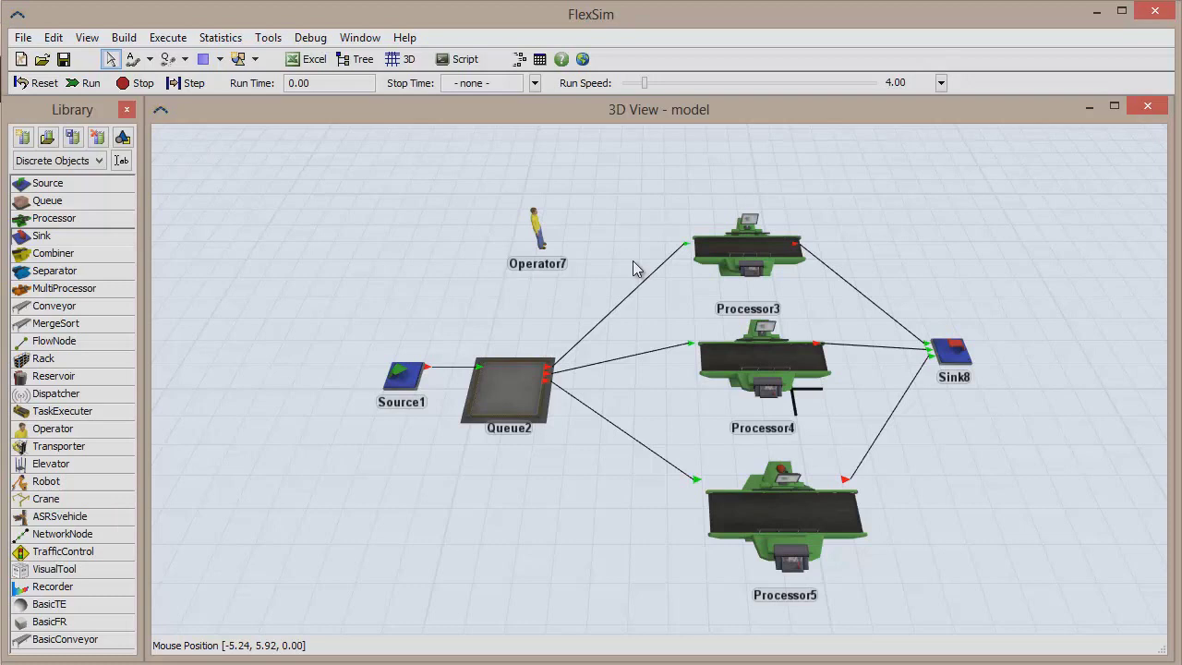
Connect Operator7 to Processor3 by center ports, redoing the link once after an undo.
{"action": "left_click", "coordinate": [150, 63]}
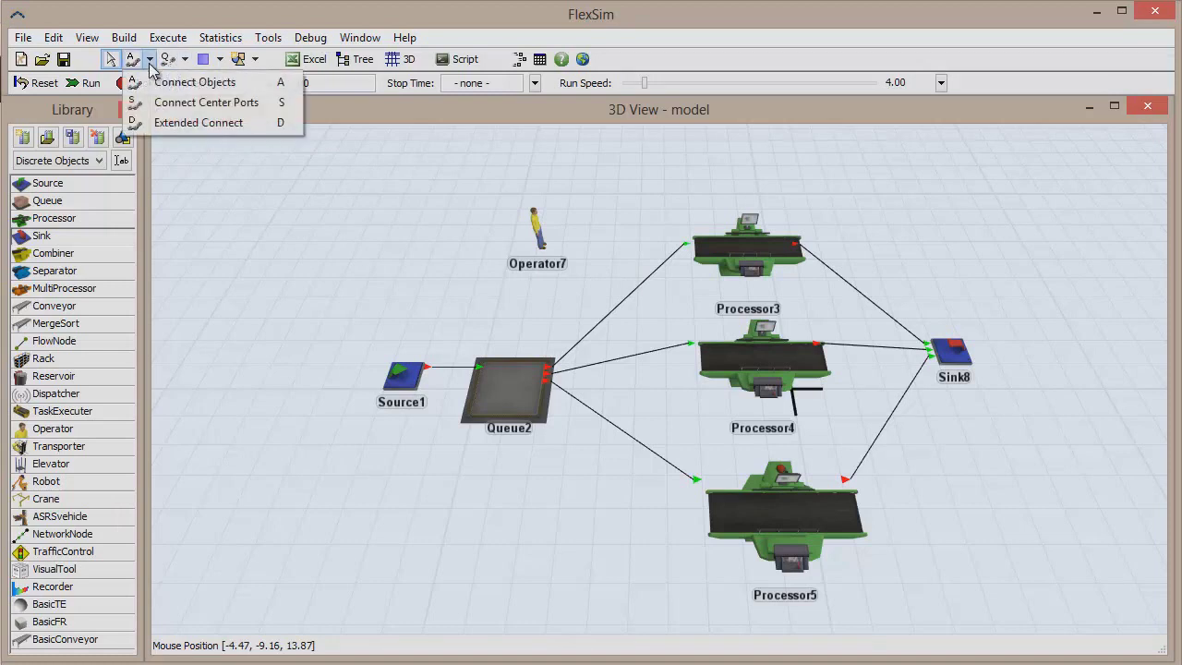
{"action": "left_click", "coordinate": [188, 103]}
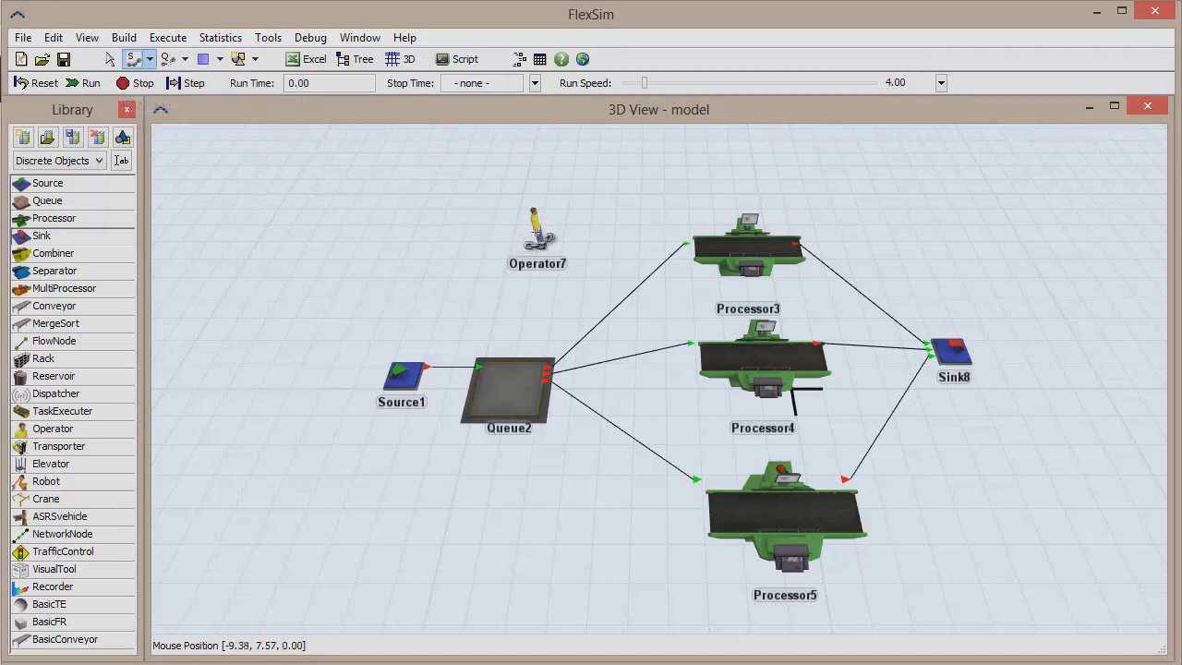
{"action": "left_click_drag", "start_coordinate": [535, 229], "coordinate": [739, 255]}
{"action": "right_click", "coordinate": [658, 256]}
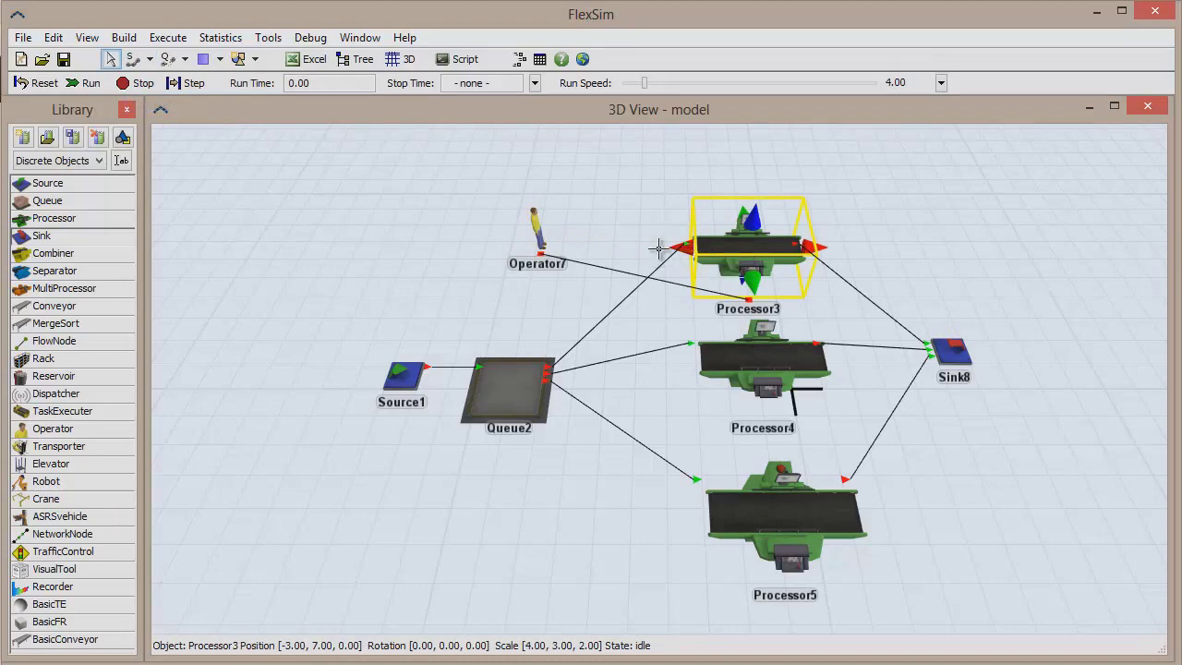
{"action": "key", "text": "ctrl+z"}
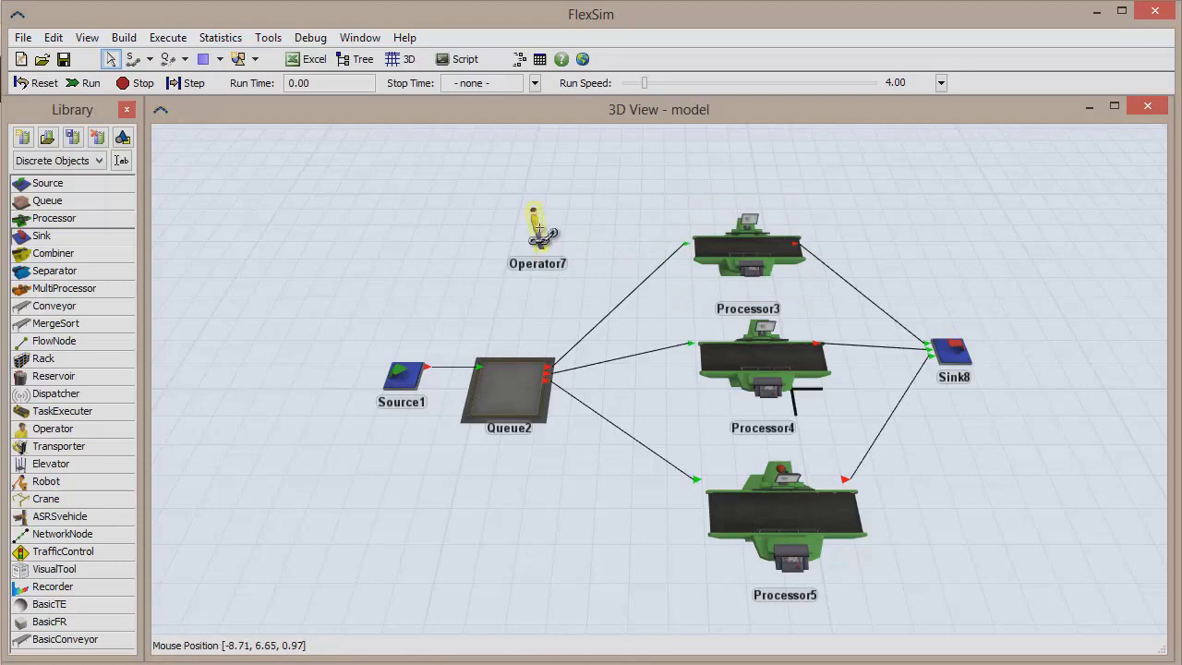
{"action": "left_click_drag", "start_coordinate": [539, 229], "coordinate": [721, 268]}
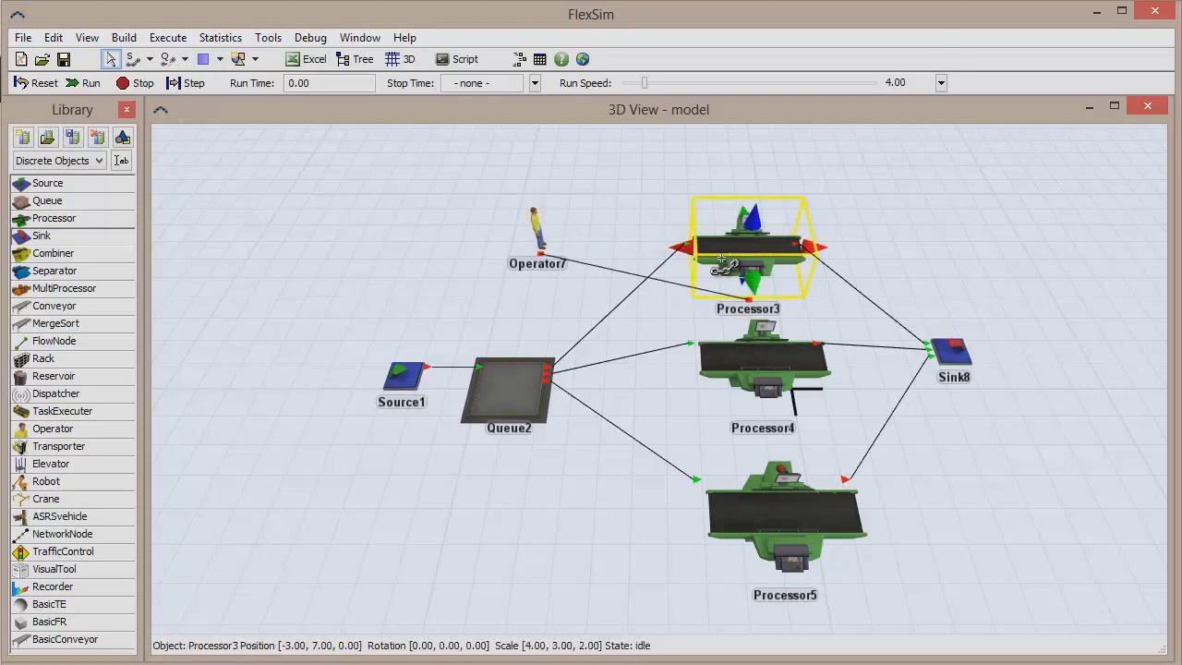
{"action": "left_click", "coordinate": [631, 293]}
Zoom, pan and orbit to inspect the new link, then open Processor3's properties.
{"action": "scroll", "coordinate": [620, 282], "scroll_direction": "up", "scroll_amount": 5}
{"action": "left_click_drag", "start_coordinate": [618, 276], "coordinate": [632, 565]}
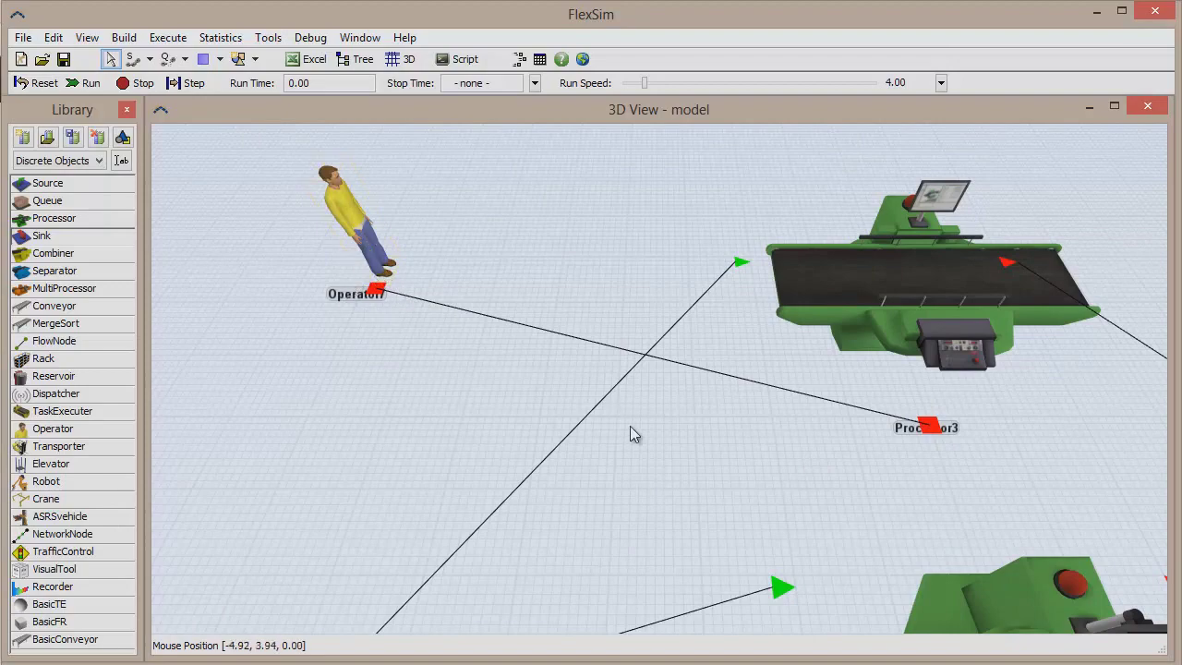
{"action": "scroll", "coordinate": [637, 428], "scroll_direction": "up", "scroll_amount": 1}
{"action": "right_click_drag", "start_coordinate": [637, 426], "coordinate": [612, 421]}
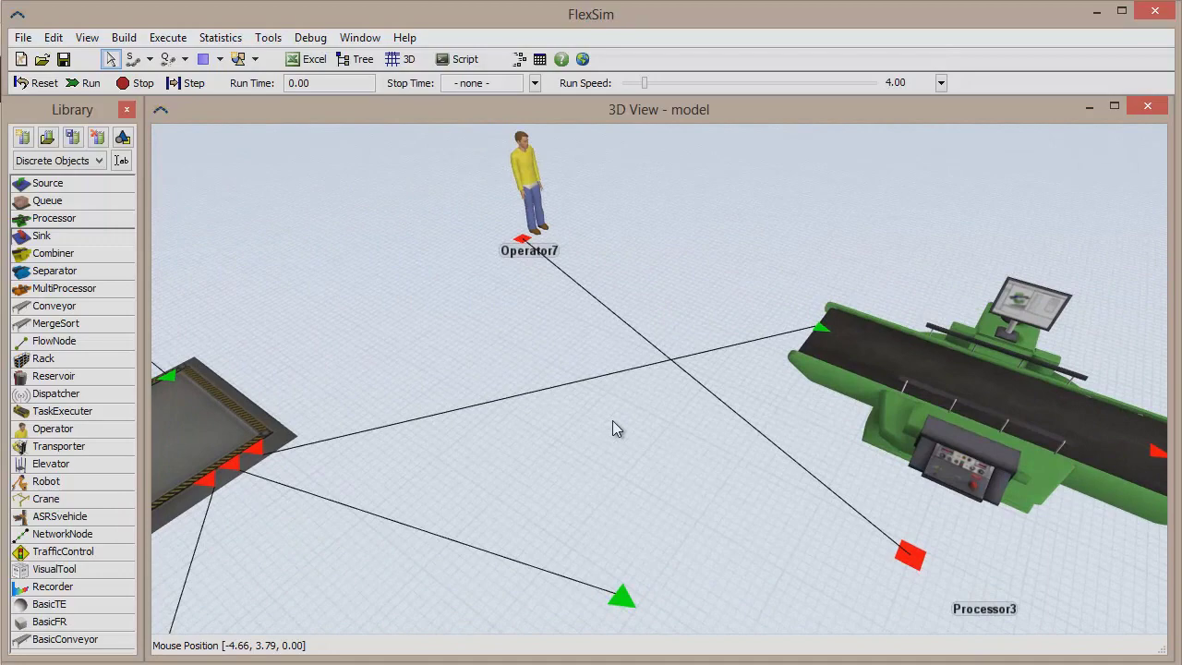
{"action": "right_click_drag", "start_coordinate": [612, 421], "coordinate": [640, 429]}
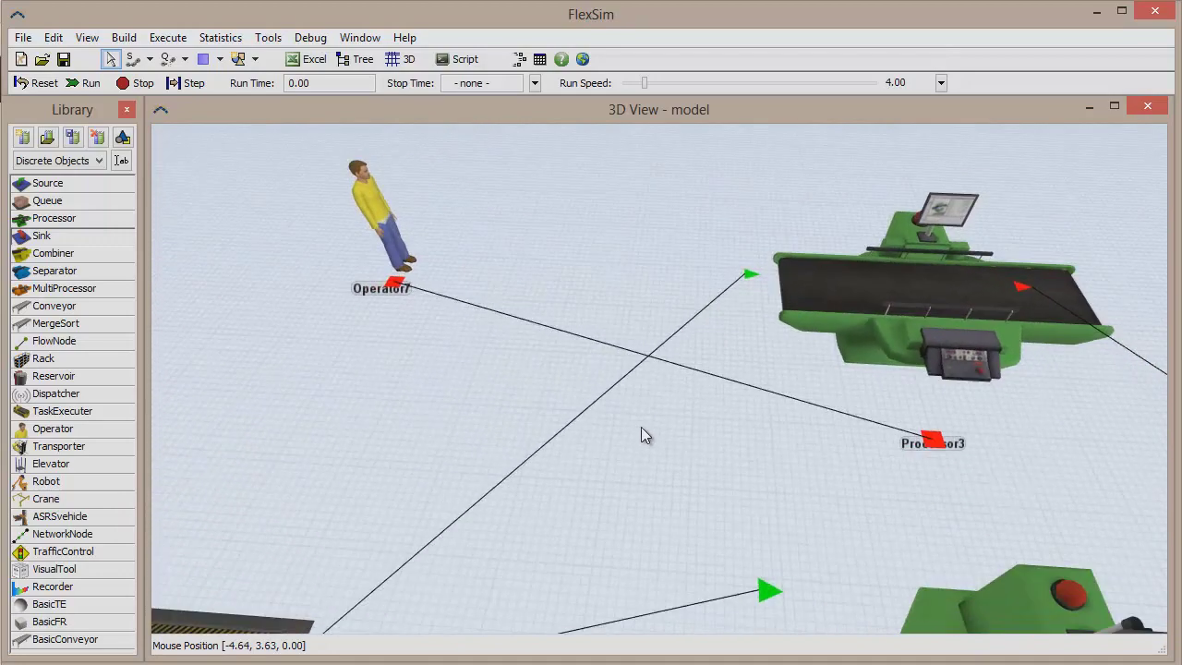
{"action": "double_click", "coordinate": [706, 349]}
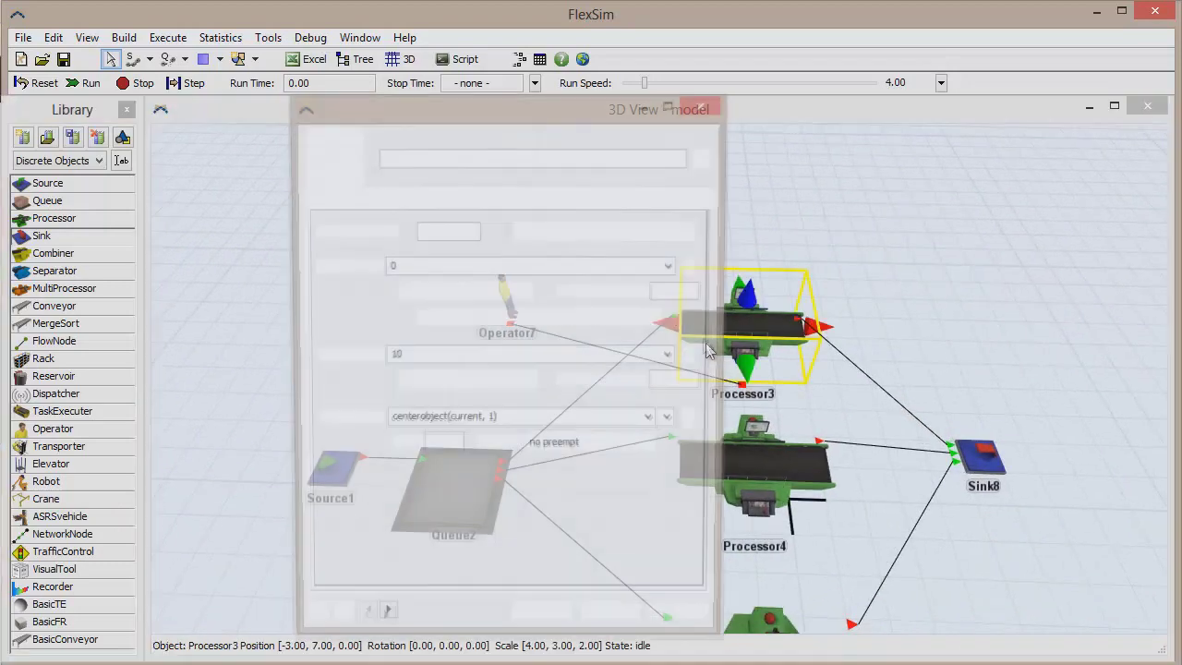
Turn on Use Operator(s) for Process for Processor3, then bring up the disconnect mode list.
{"action": "left_click", "coordinate": [403, 383]}
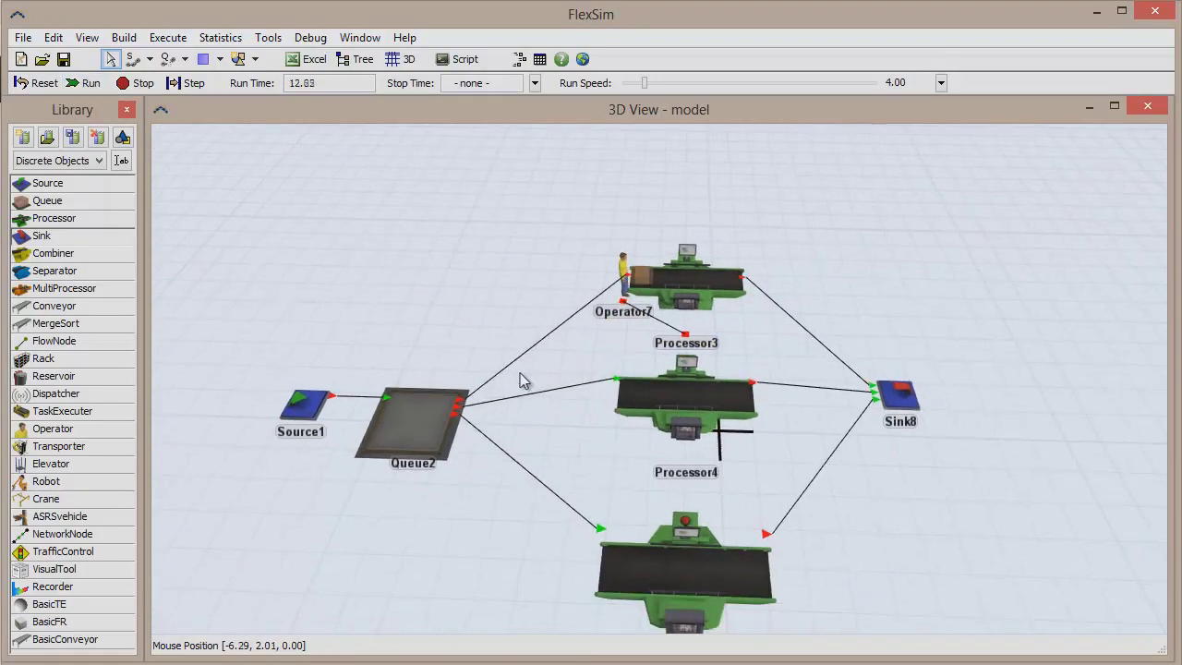
{"action": "left_click", "coordinate": [184, 59]}
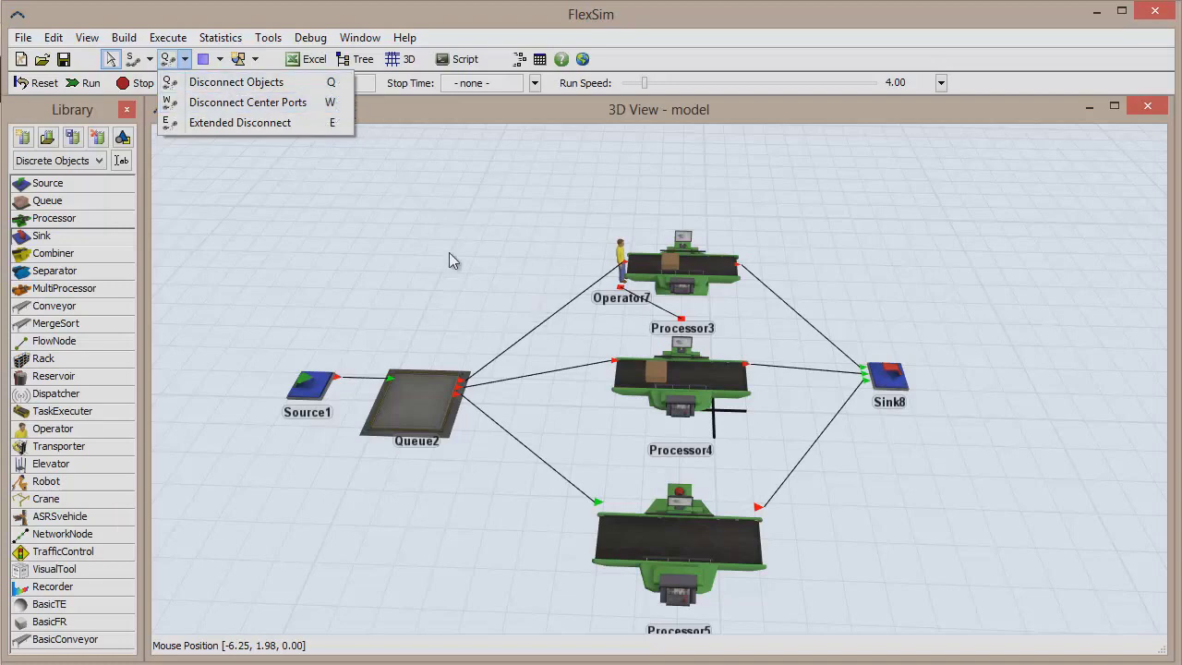
Use Disconnect Objects (Q) to delete the Queue2 to Processor4 link.
{"action": "left_click", "coordinate": [500, 344]}
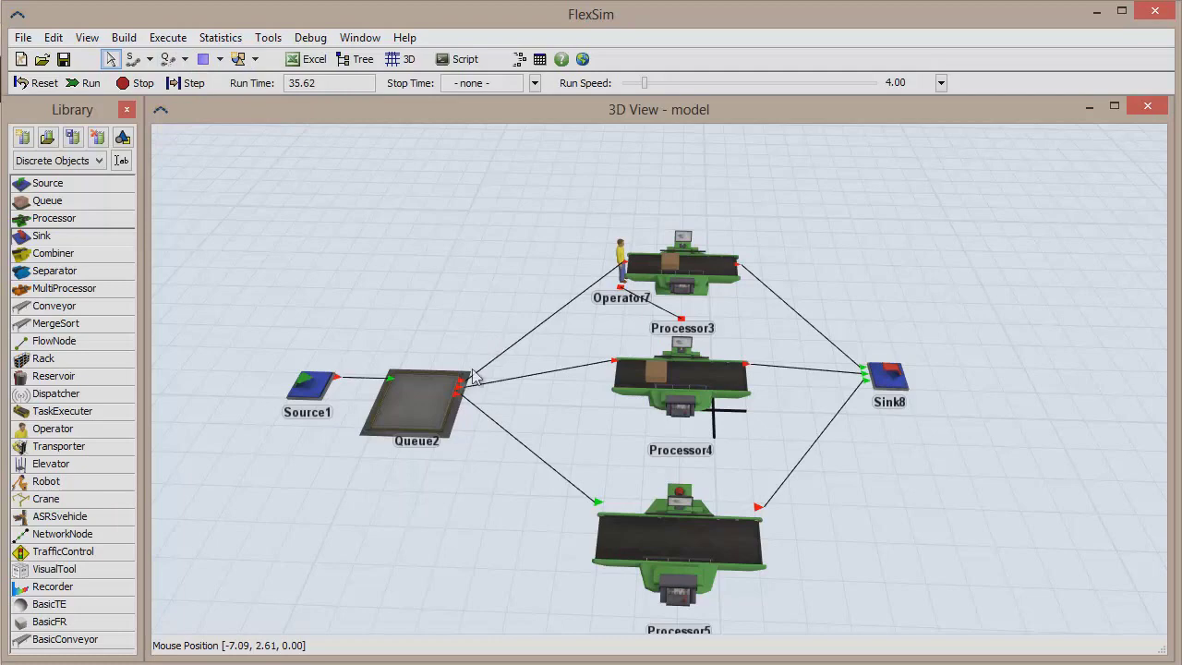
{"action": "left_click", "coordinate": [414, 393]}
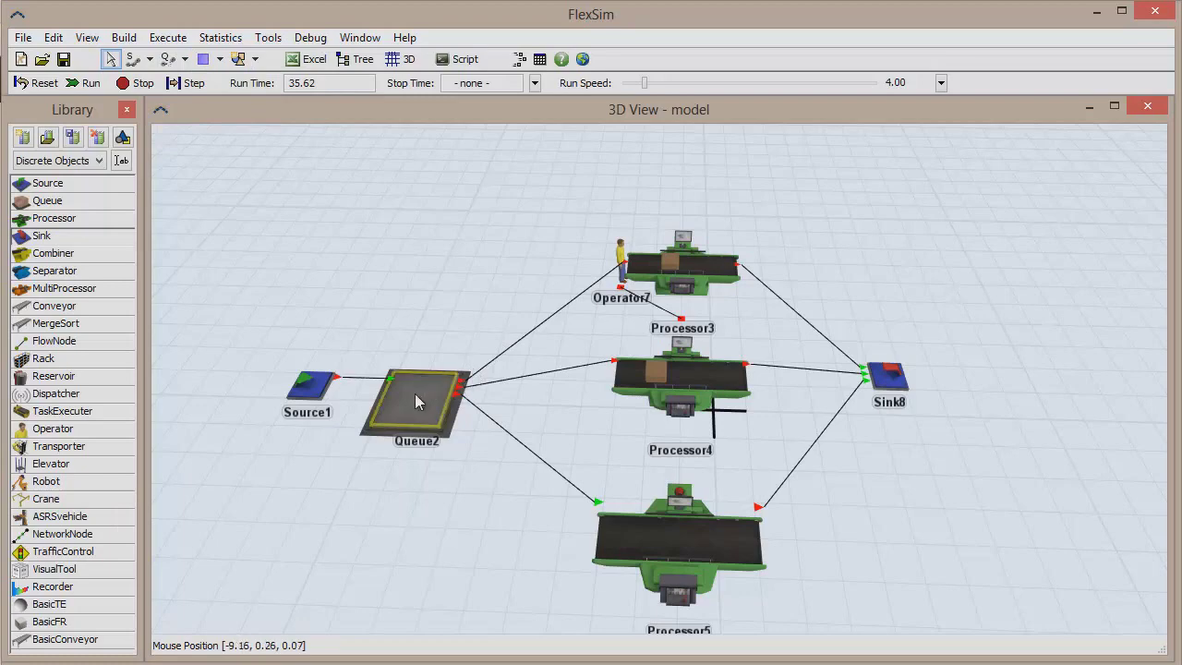
{"action": "left_click", "coordinate": [613, 373]}
{"action": "left_click", "coordinate": [533, 365]}
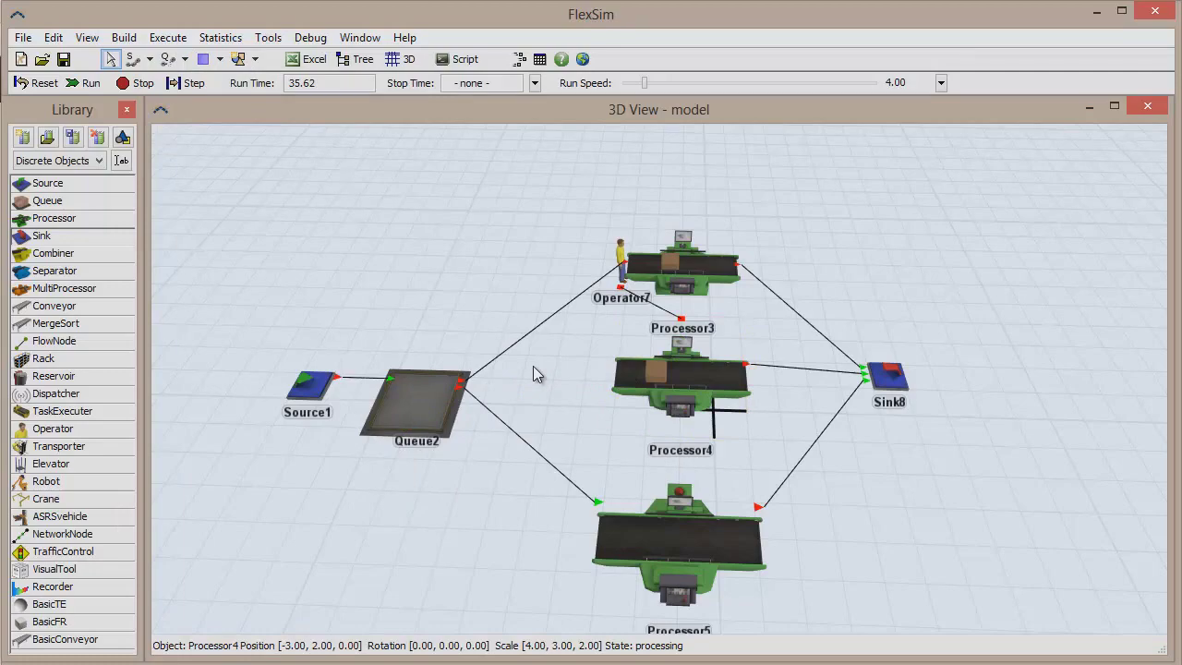